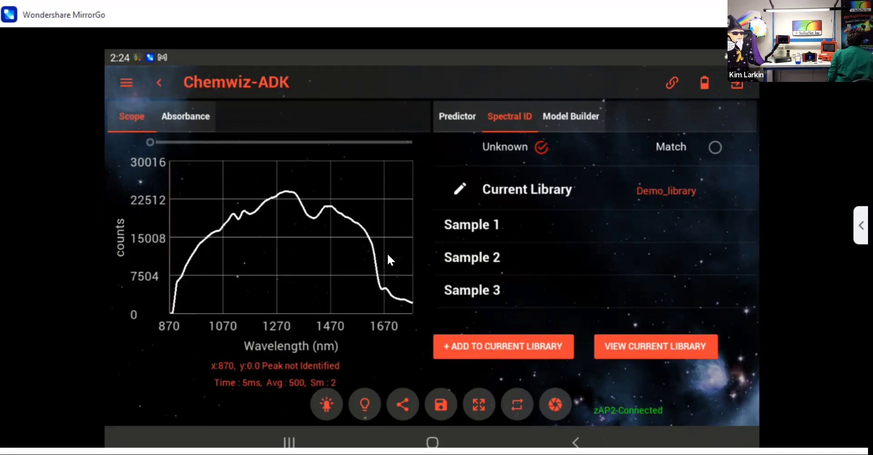
# View the sample spectrum as absorbance, revert to raw counts, and close the navigation drawer
pyautogui.click(170, 123)
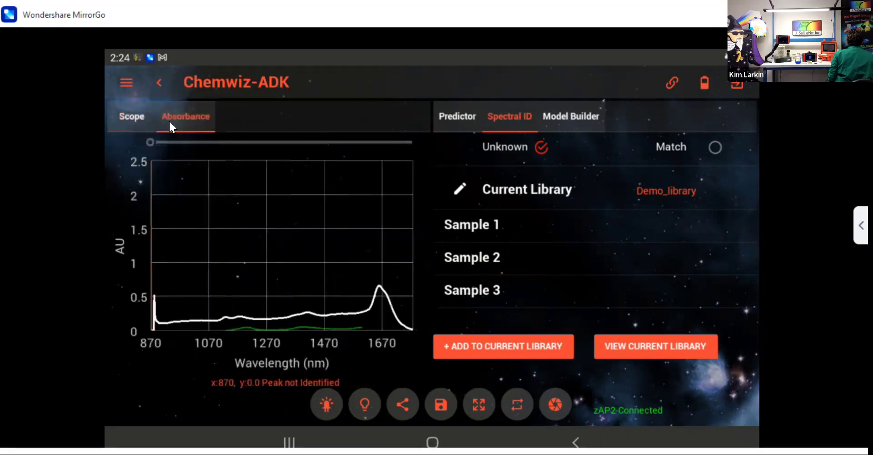
pyautogui.click(131, 118)
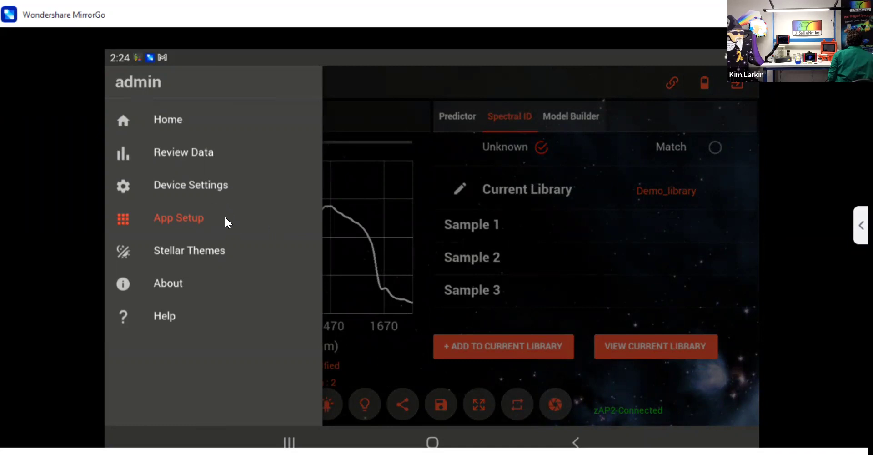
pyautogui.click(355, 172)
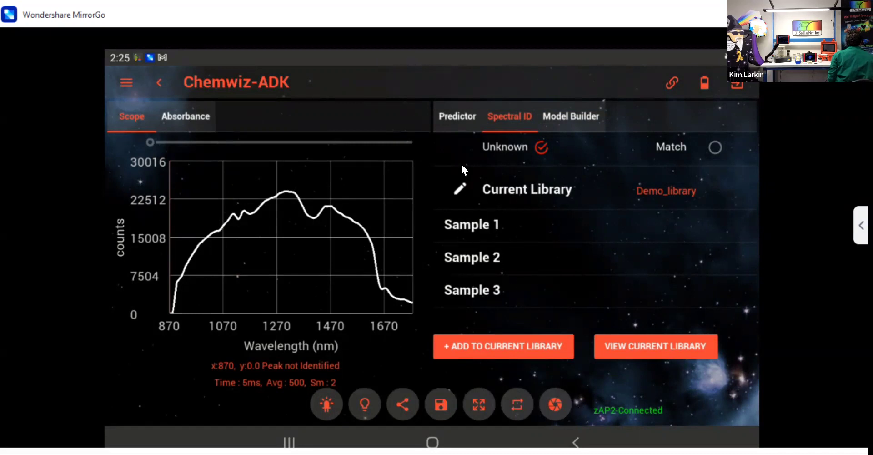
# Look over the Predictor and Model Builder panels, then return to Spectral ID
pyautogui.click(456, 122)
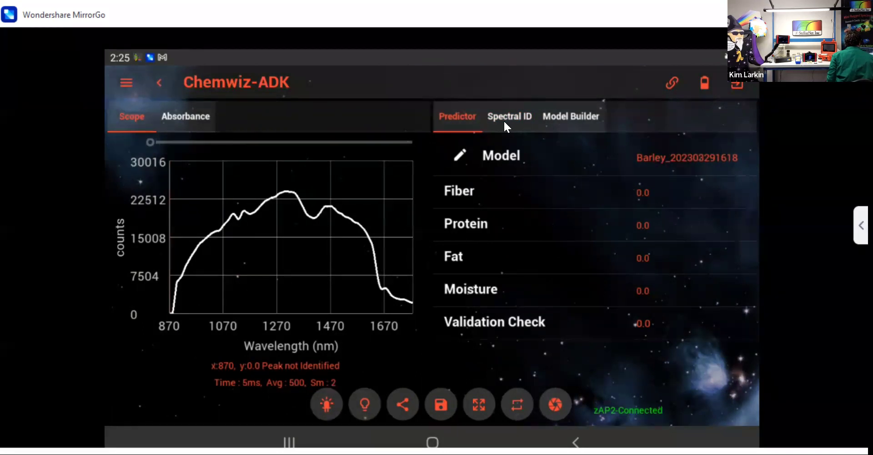
pyautogui.click(560, 128)
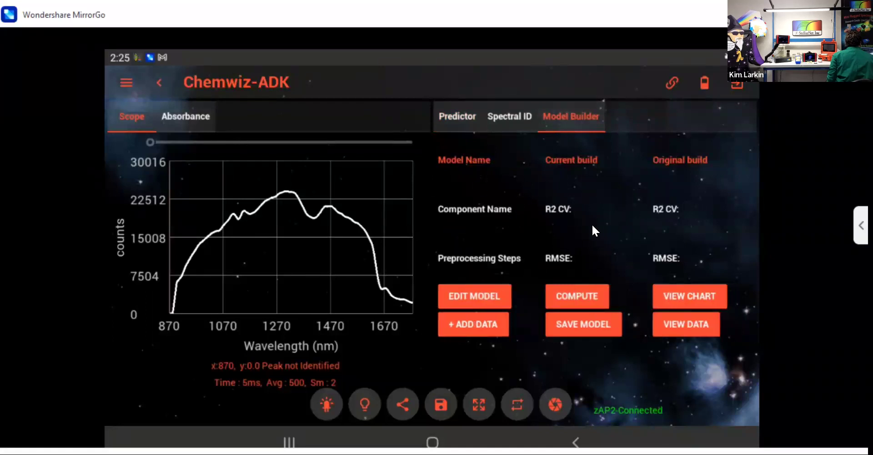
pyautogui.click(497, 119)
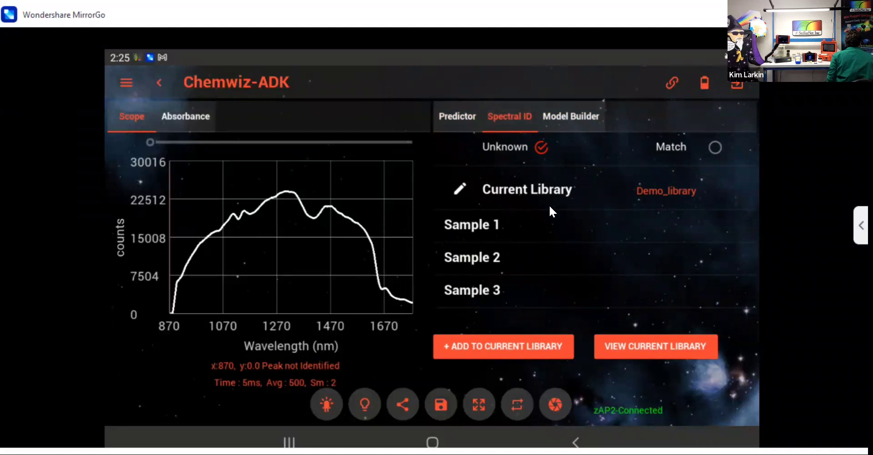
# Change the current library from Demo_library to the Nutraceutical folder and save
pyautogui.click(459, 190)
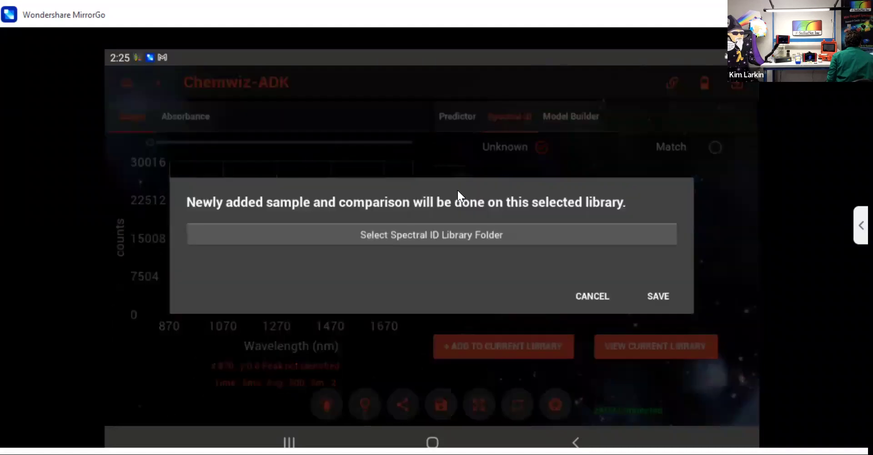
pyautogui.click(462, 234)
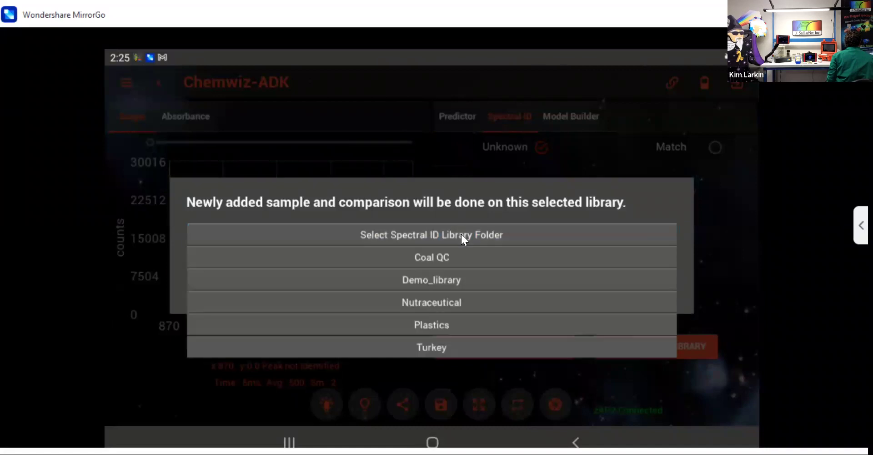
pyautogui.click(451, 304)
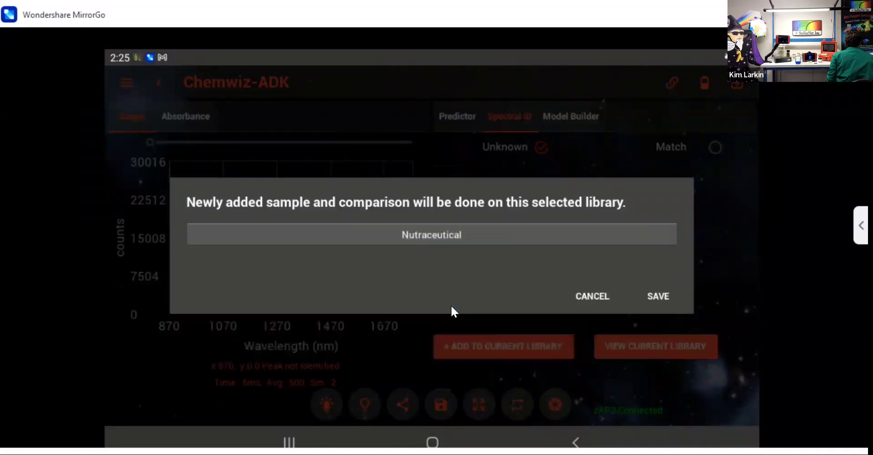
pyautogui.click(661, 297)
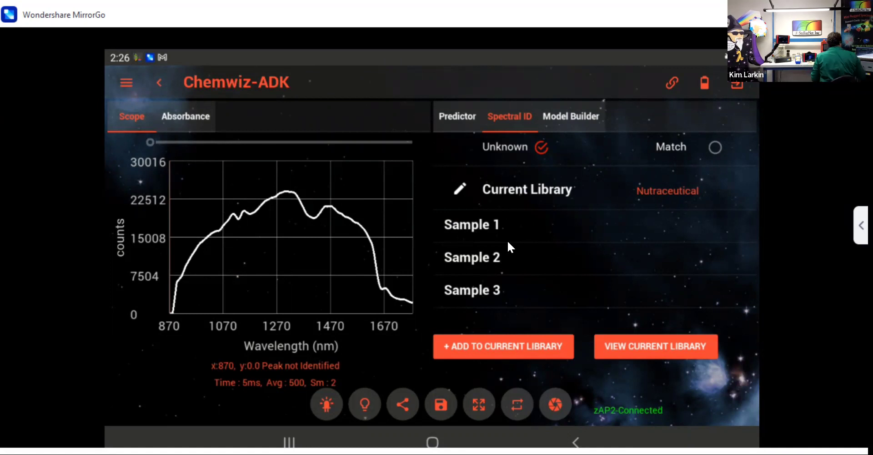
# Scan three samples against Nutraceutical; the last matches Banaba Leaf Extract Corosolic at 0.97
pyautogui.click(559, 398)
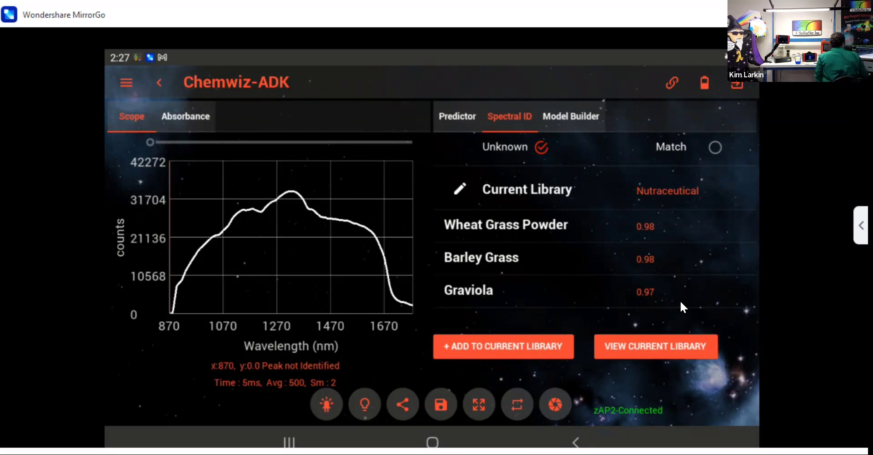
pyautogui.click(558, 405)
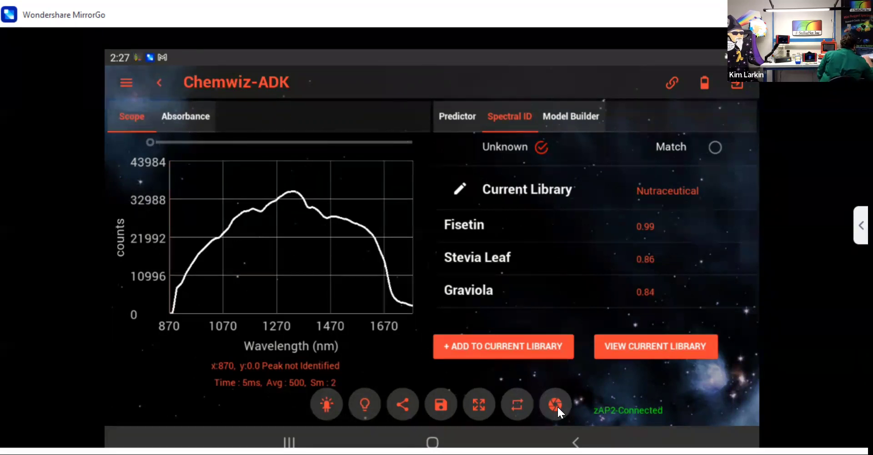
pyautogui.click(556, 405)
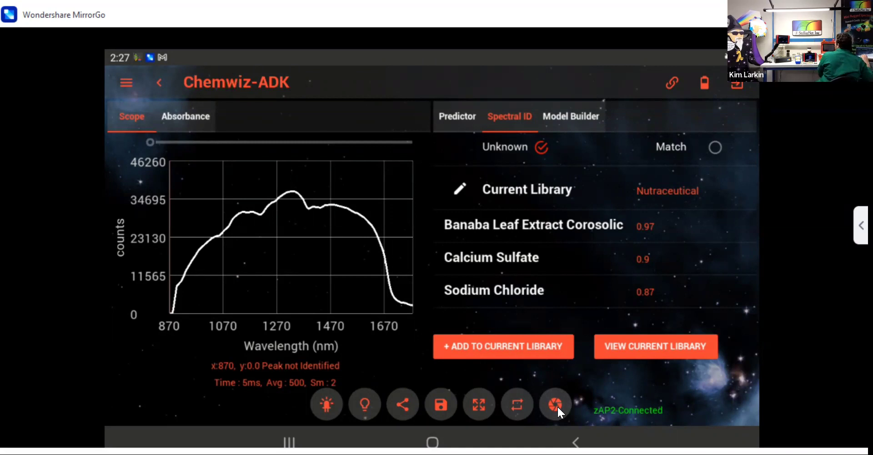
# Scan a new sample and add it to the Nutraceutical library as 'L-Citrulline'
pyautogui.click(557, 405)
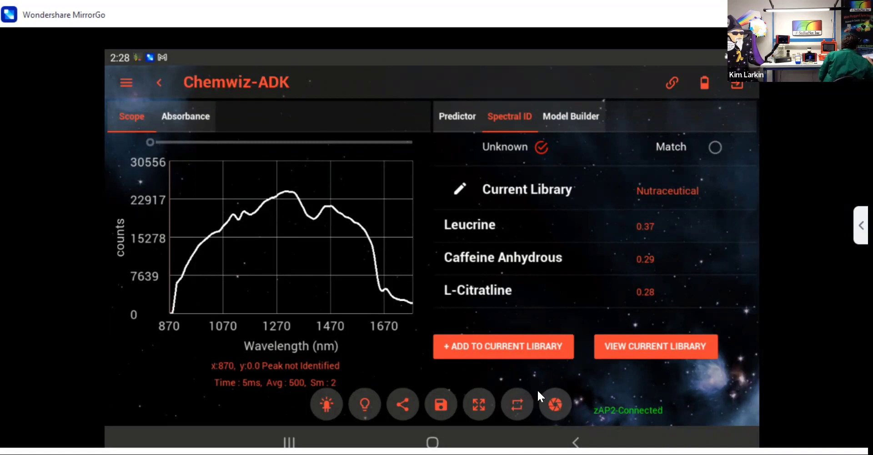
pyautogui.click(500, 347)
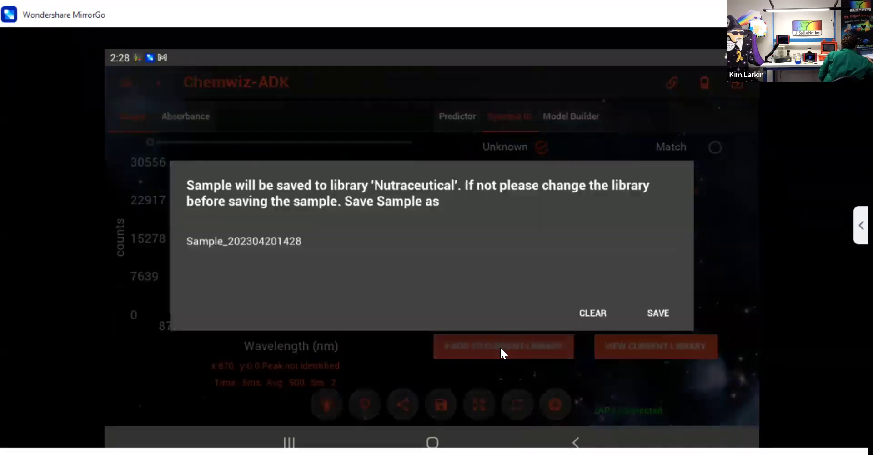
pyautogui.click(598, 312)
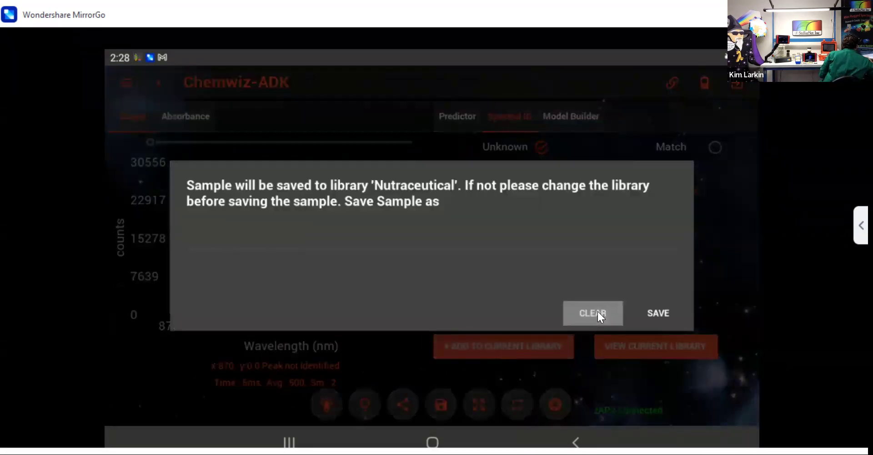
pyautogui.click(469, 249)
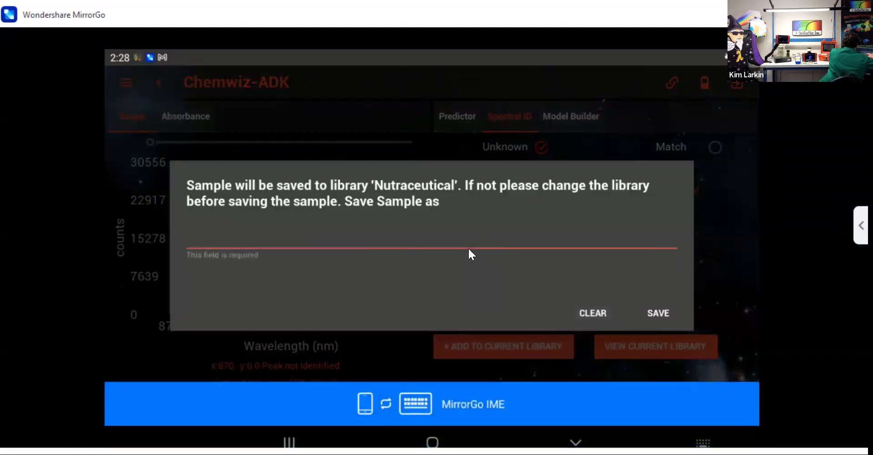
pyautogui.write('L-')
pyautogui.write('C')
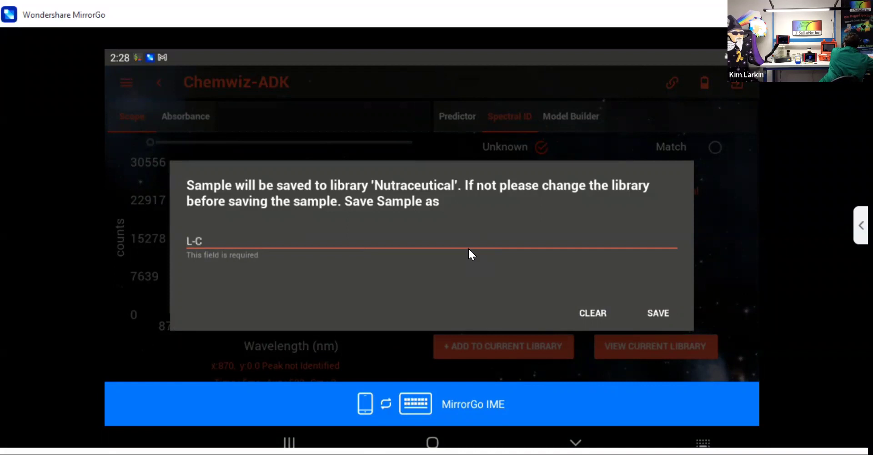
pyautogui.write('it')
pyautogui.write('ru')
pyautogui.write('lline')
pyautogui.click(649, 311)
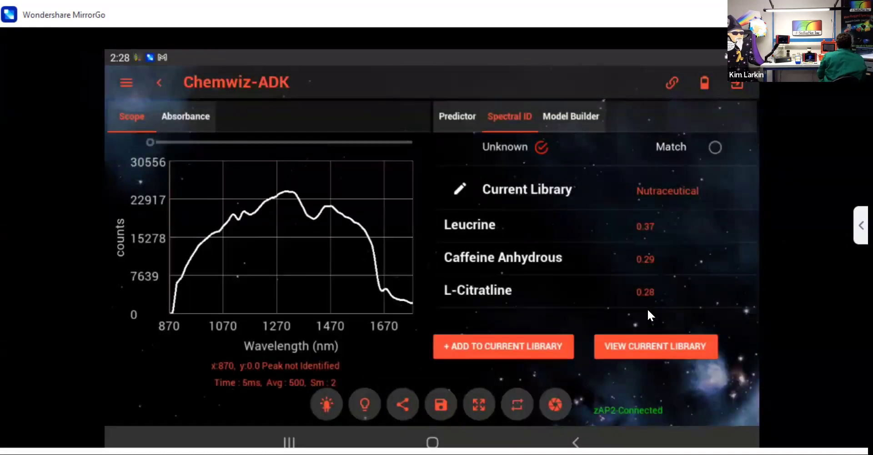
# Rescan the sample to match it against the updated Nutraceutical library
pyautogui.click(560, 403)
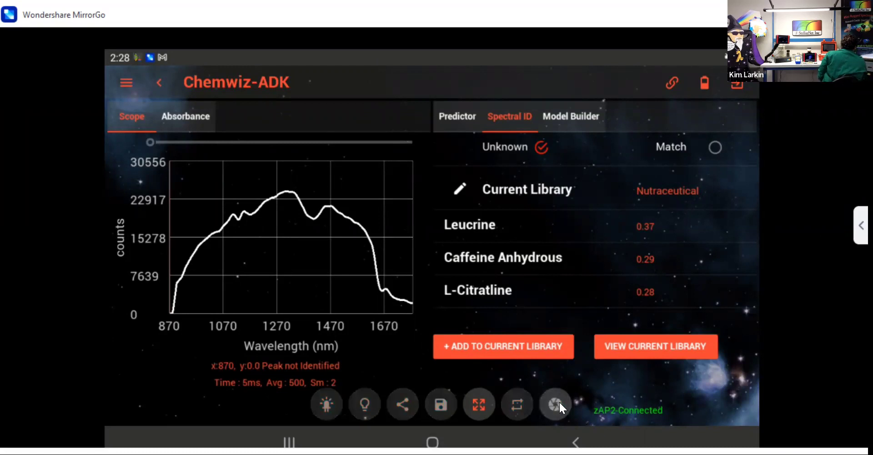